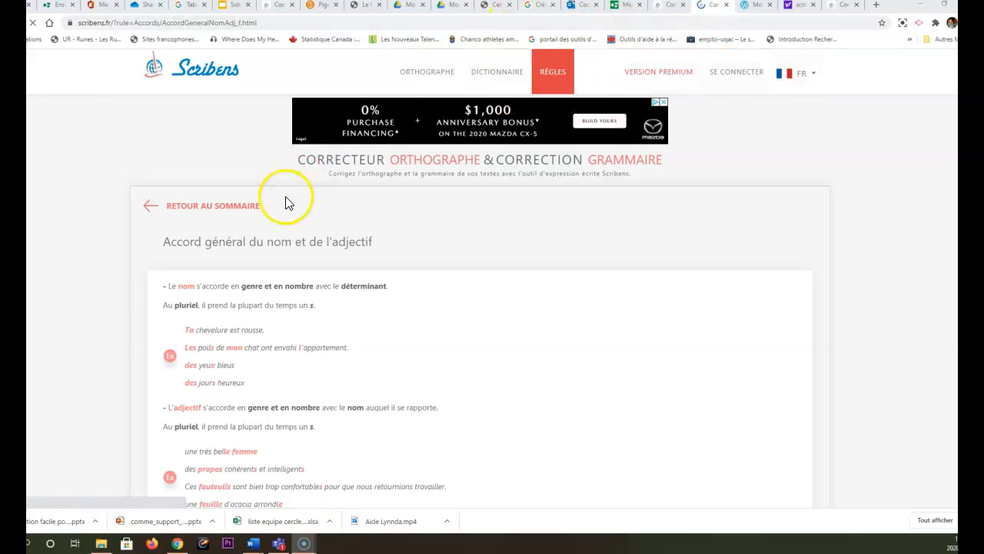
# Clear the existing text from the Scribens spelling corrector and copy the uncorrected summary from the presentation slide
pyautogui.click(151, 211)
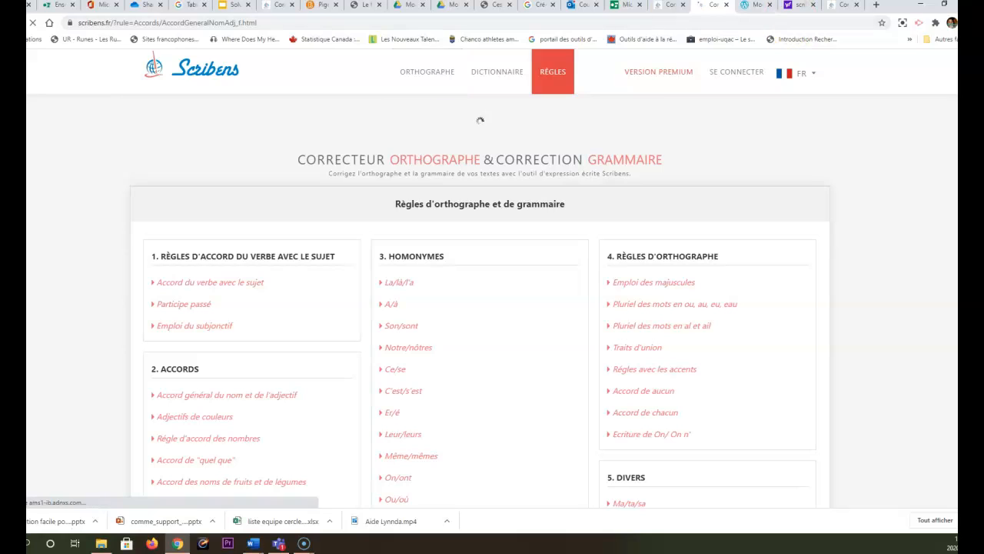
pyautogui.click(670, 6)
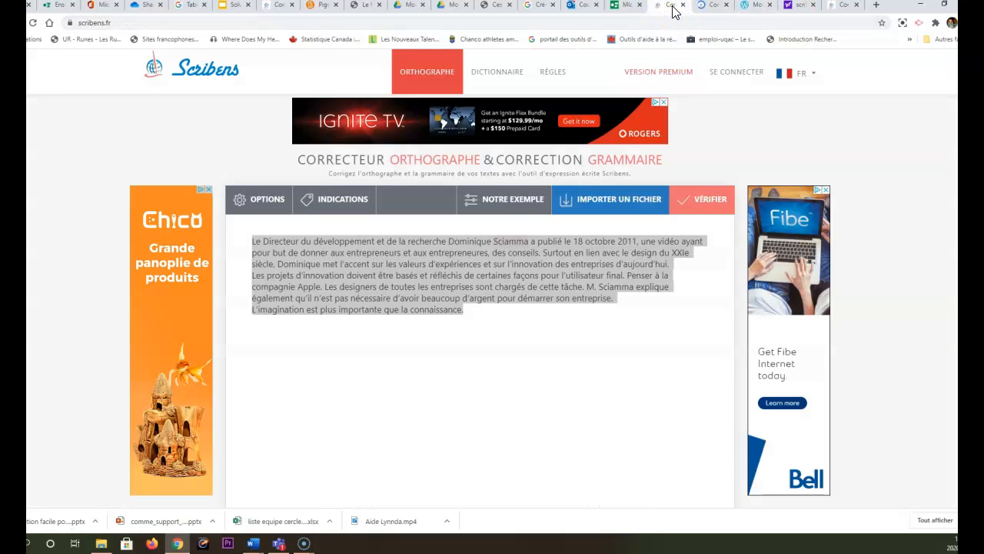
pyautogui.click(433, 315)
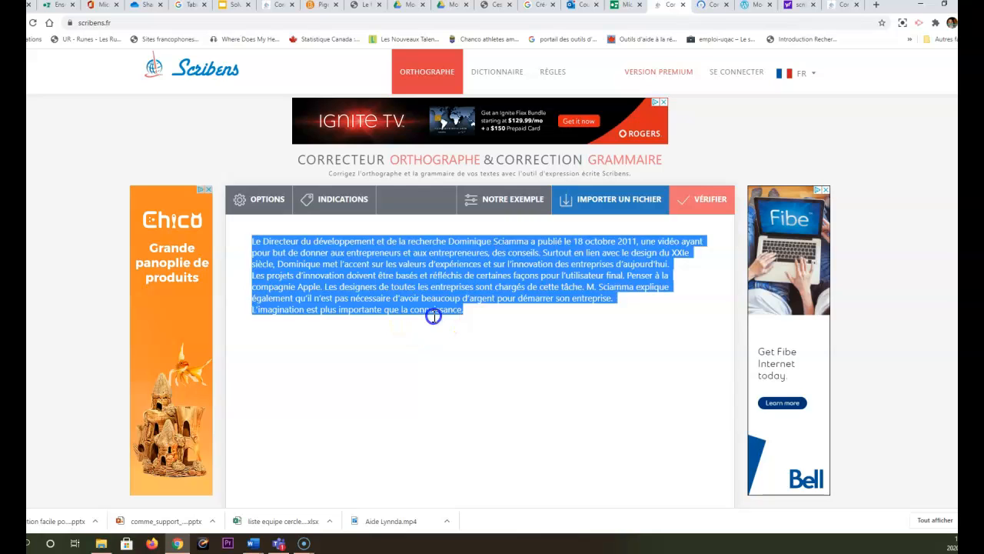
pyautogui.moveTo(483, 321); pyautogui.dragTo(241, 242)
pyautogui.press('Delete')
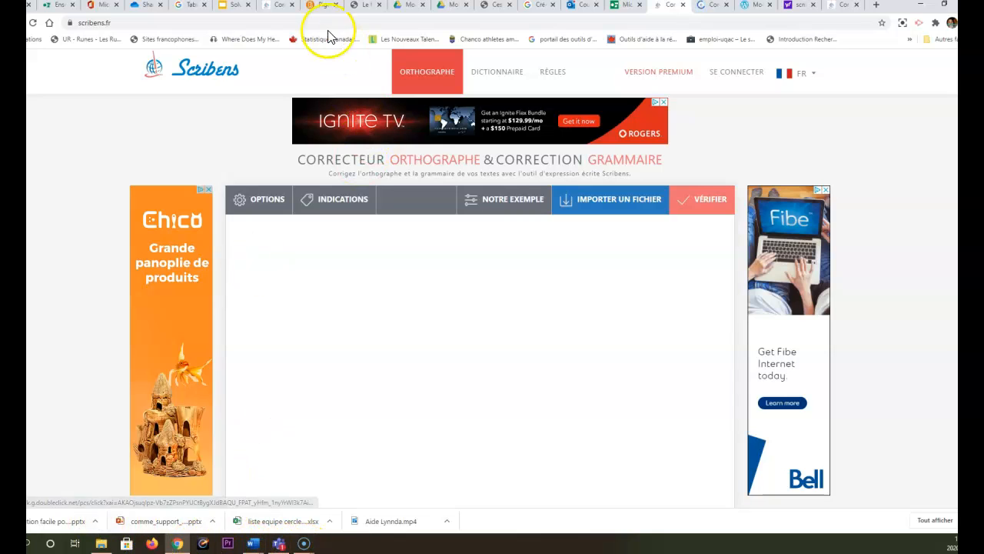
pyautogui.click(234, 7)
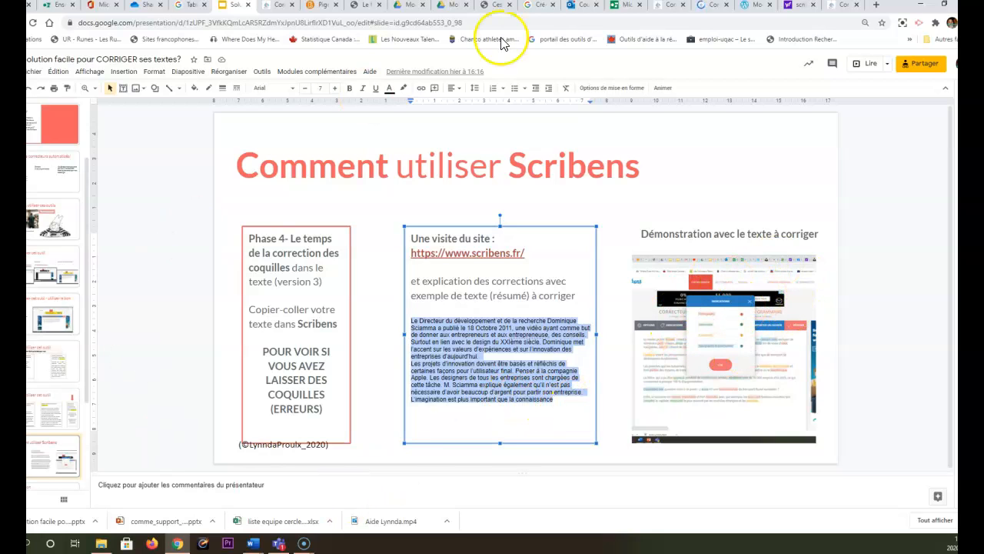
pyautogui.click(717, 6)
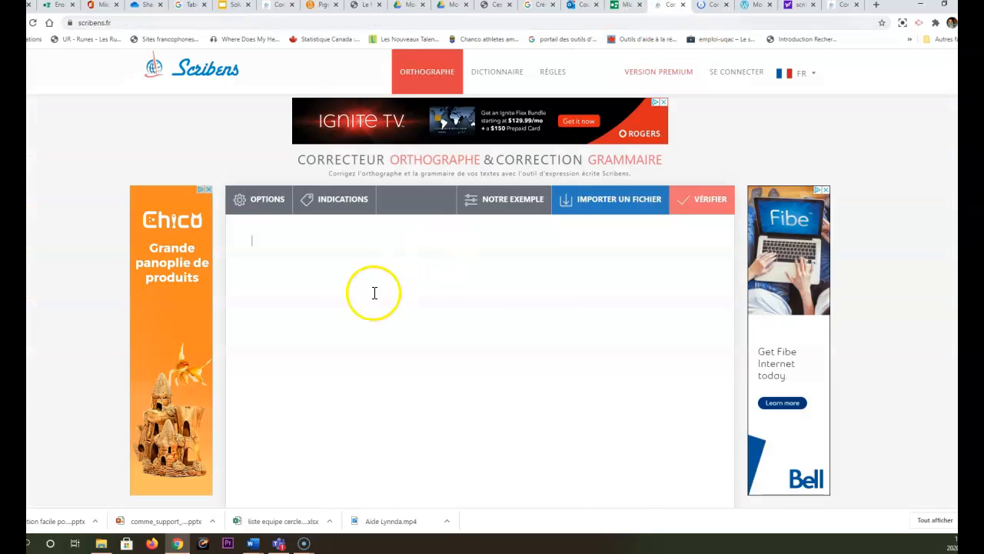
# In the corrector options, try Masculin for 'Je' and Féminin pluriel for 'On', and restore and save the default values
pyautogui.click(260, 201)
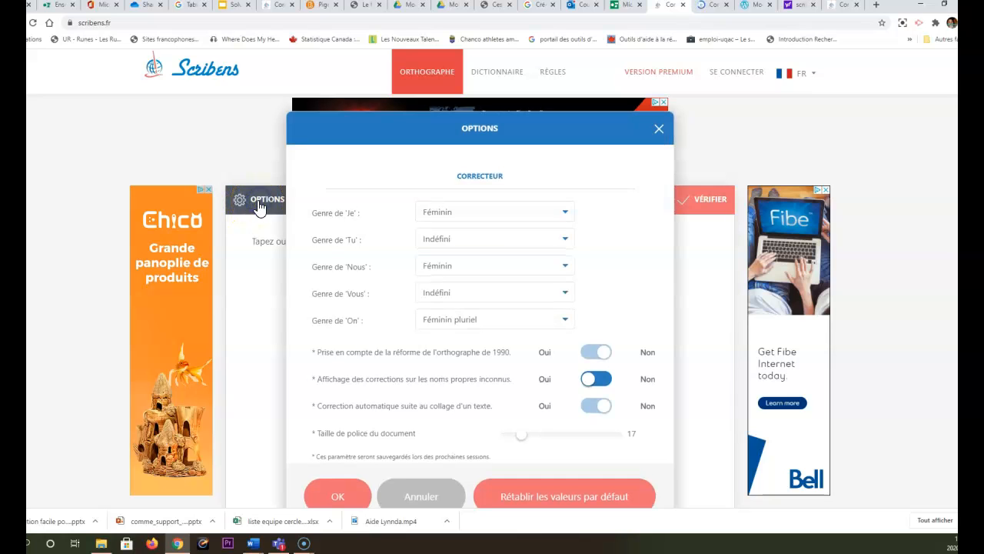
pyautogui.click(565, 213)
pyautogui.click(530, 261)
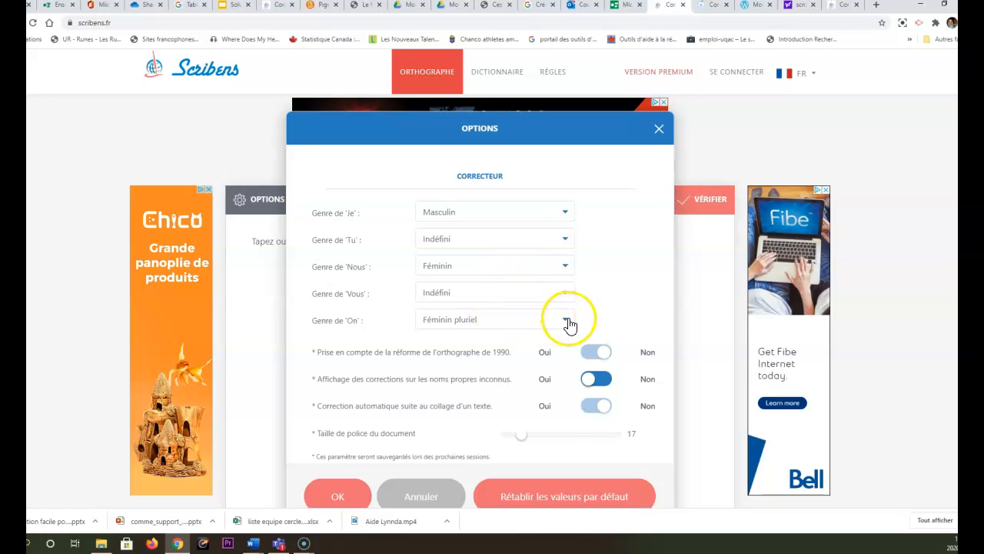
pyautogui.click(566, 320)
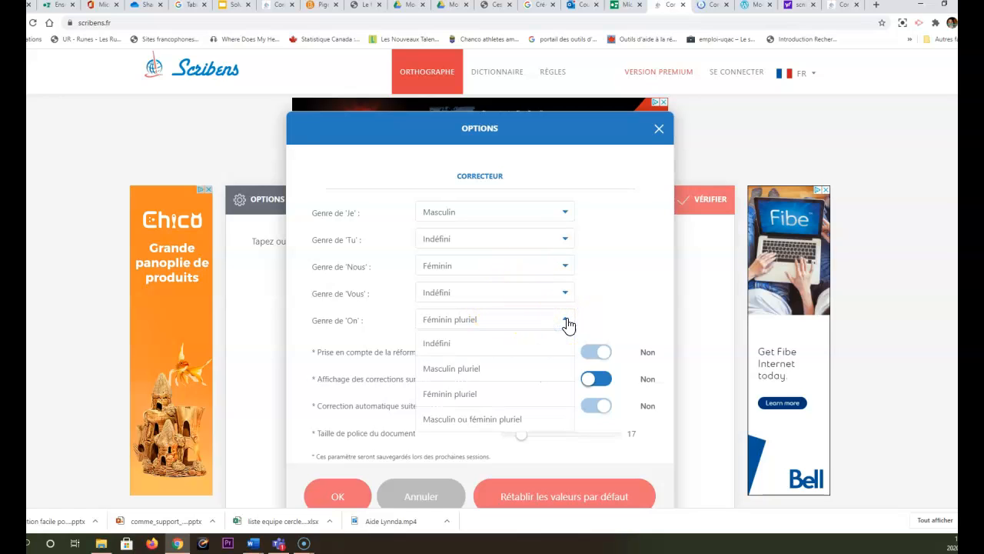
pyautogui.click(456, 397)
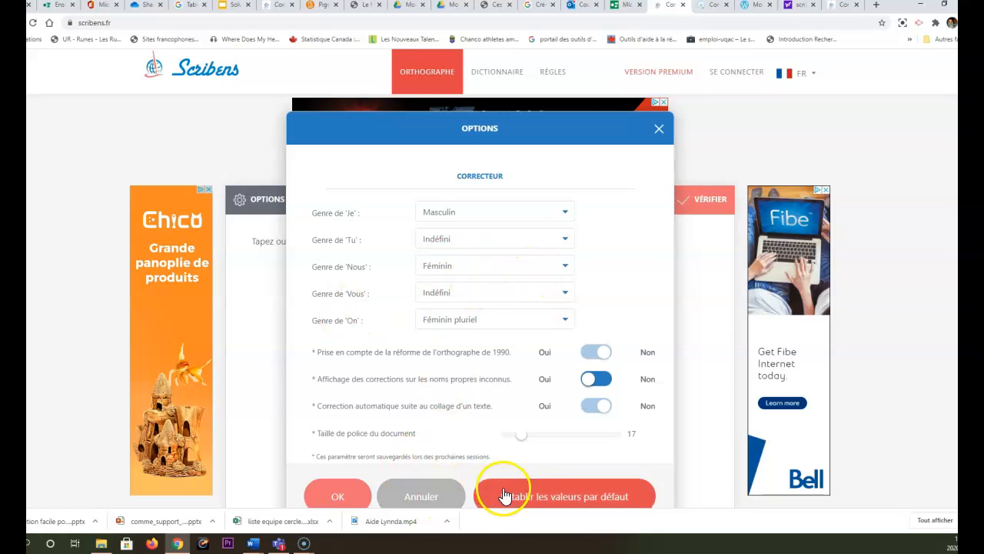
pyautogui.click(532, 496)
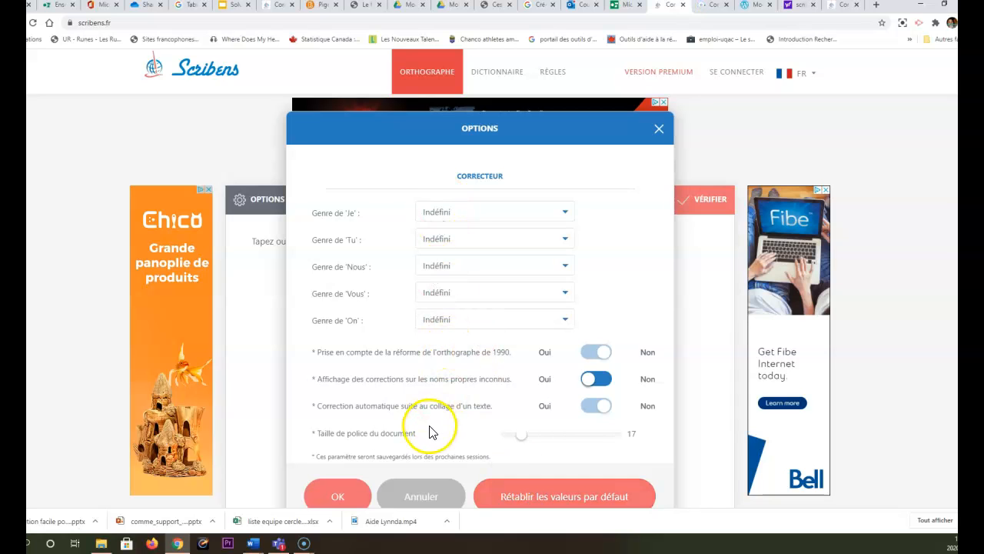
pyautogui.click(338, 497)
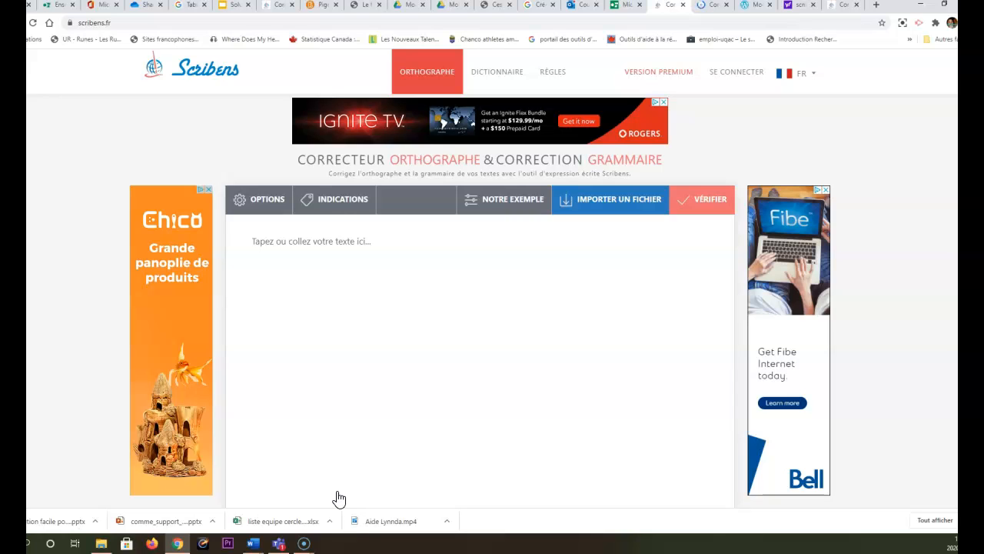
# Examine the colour legend that explains the corrector's categories of errors
pyautogui.click(338, 205)
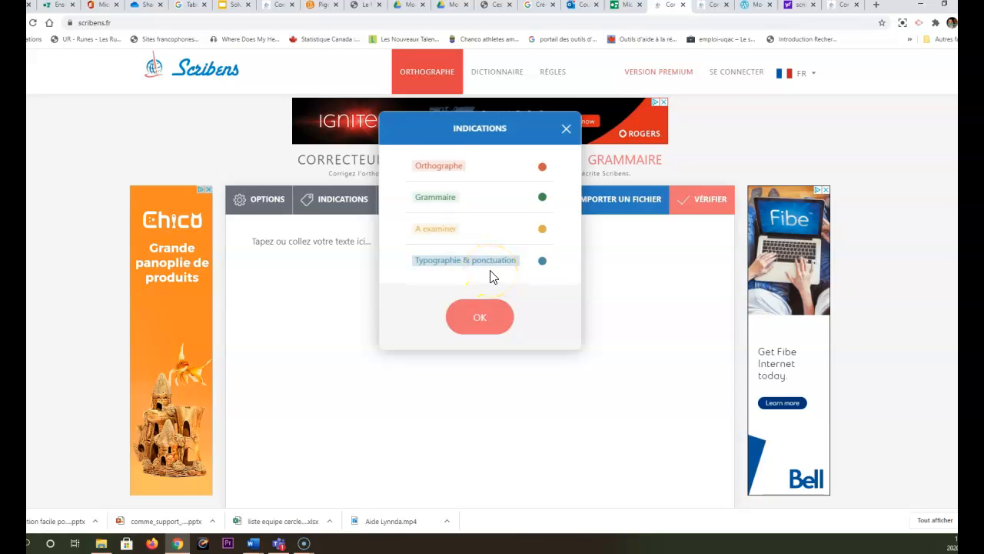
pyautogui.click(469, 327)
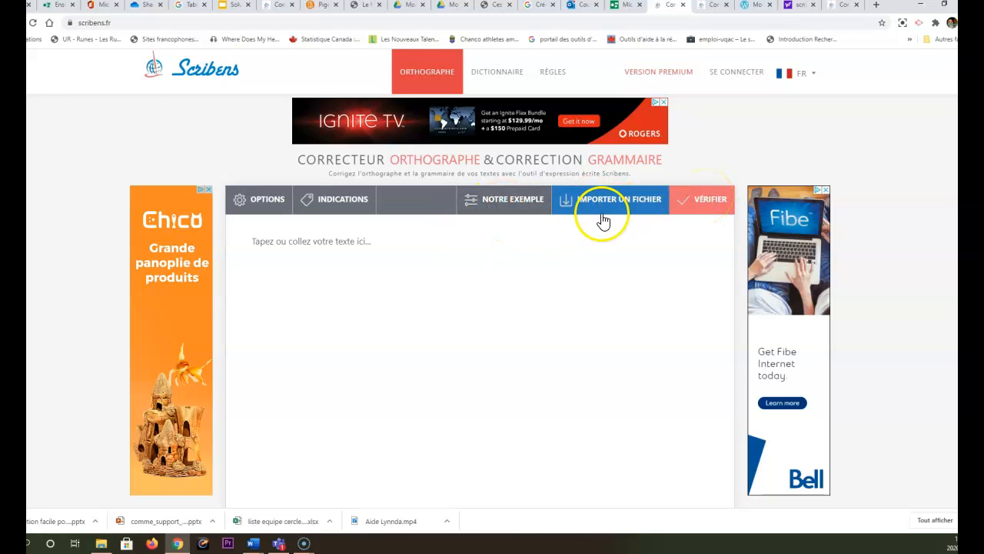
# Paste the copied summary into the empty corrector and check it for errors
pyautogui.click(704, 203)
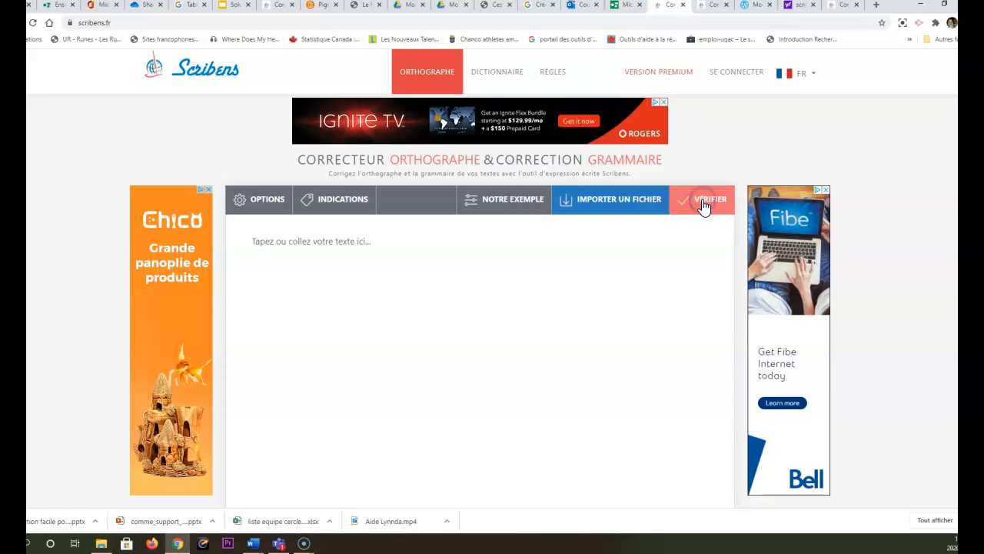
pyautogui.click(392, 243)
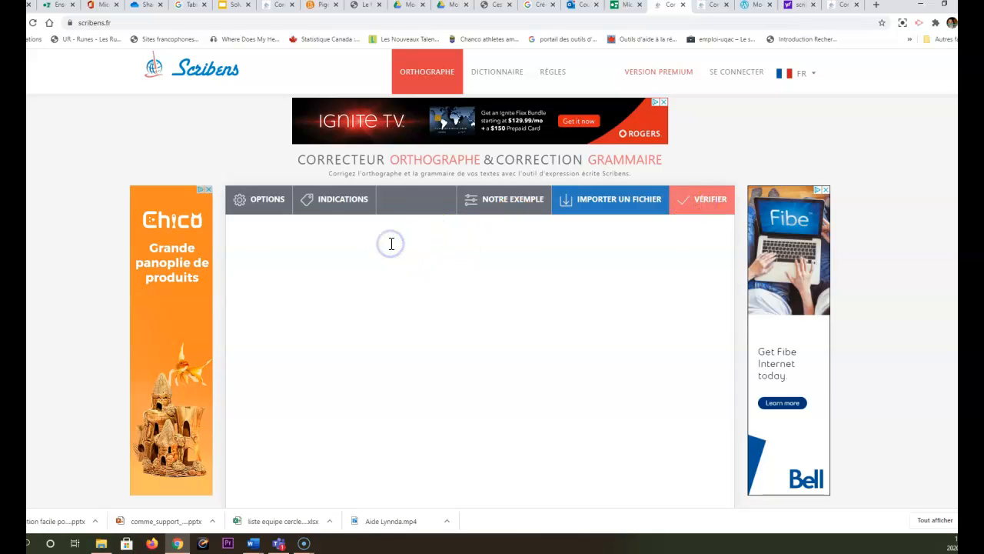
pyautogui.write('Le Directeur du développement et de la recherche Dominique Sciamma a publié le 18 Octobre 2011, une vidéo ayant comme but de donner aux entrepreneurs et aux entrepreneuse, des conseils. Surtout en lien avec le design du XXIème siècle, Dominique met l’accent sur les valeurs d’expériences et sur l’innovation des entreprises d’aujourd’hui. Les projets d’innovation doivent être basés et réfléchis de certaines façons pour l’utilisateur final. Penser à la compagnie Apple. Les designers de tous les entreprises sont chargées de cette tâche. M. Sciamma explique également qu’il n’est pas nécessaire d’avoir beaucoup d’argent pour partir son entreprise. L’imagination est plus important que la connaissance')
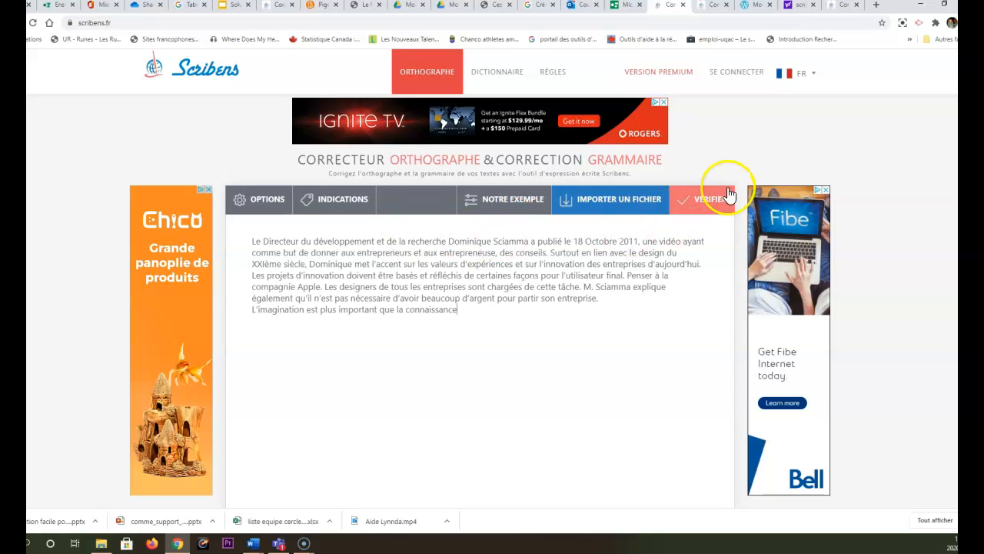
pyautogui.click(701, 203)
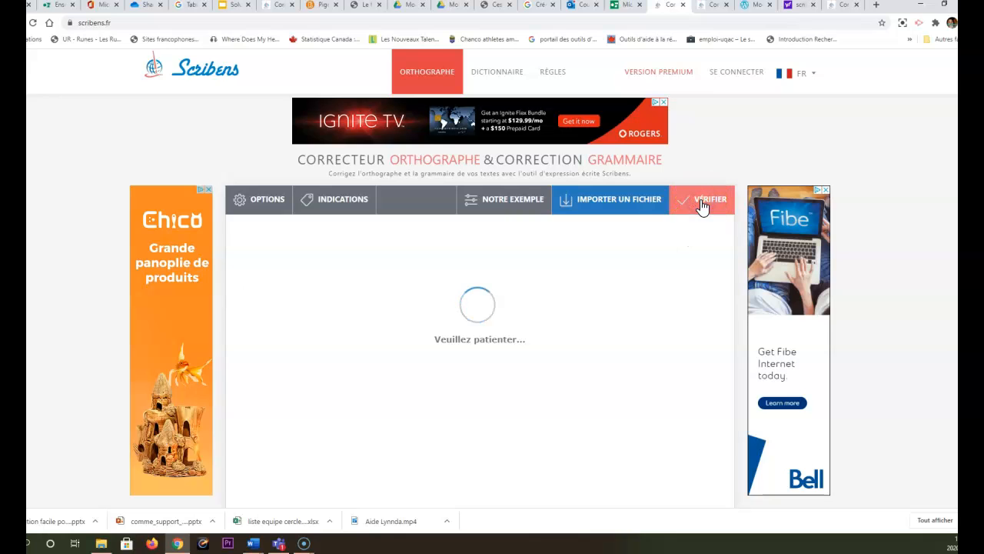
pyautogui.click(461, 409)
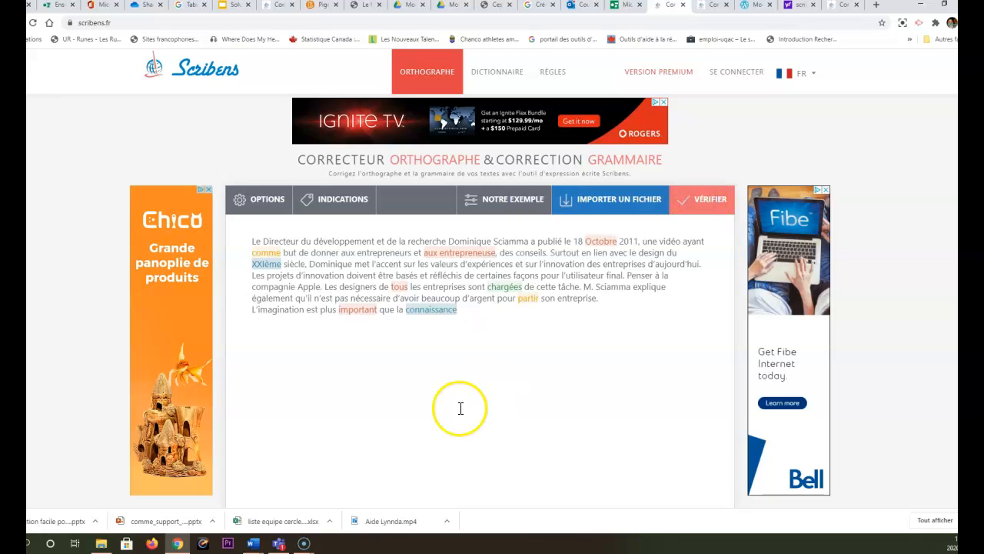
# Apply the suggested corrections "octobre" for the month and "aux entrepreneures" (féminin pluriel) for "aux entrepreneuse"
pyautogui.click(600, 239)
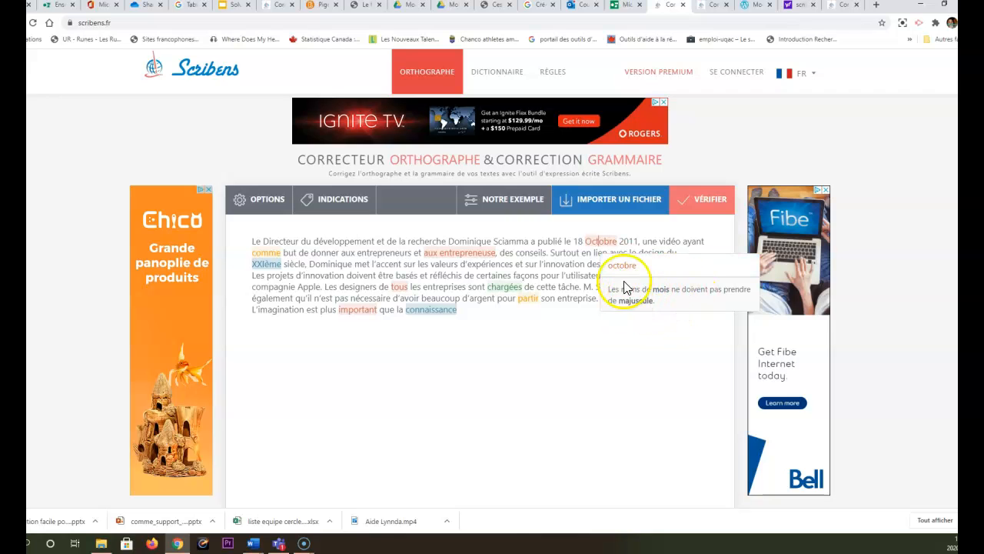
pyautogui.click(627, 269)
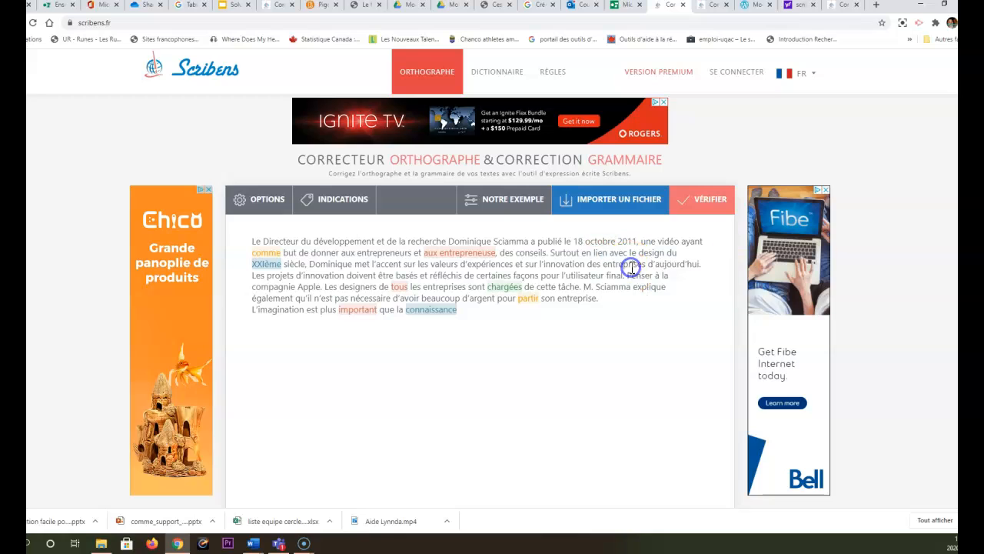
pyautogui.click(466, 253)
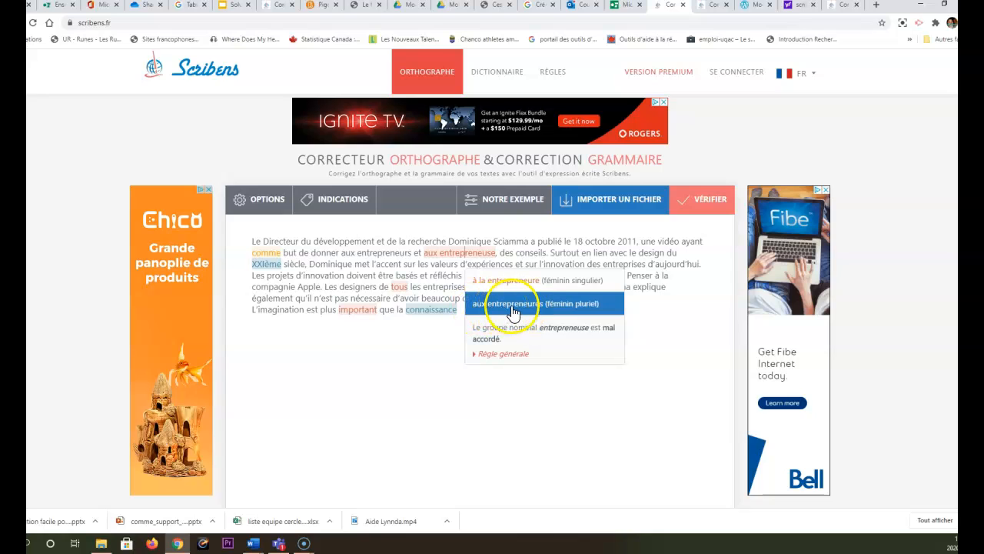
pyautogui.click(531, 312)
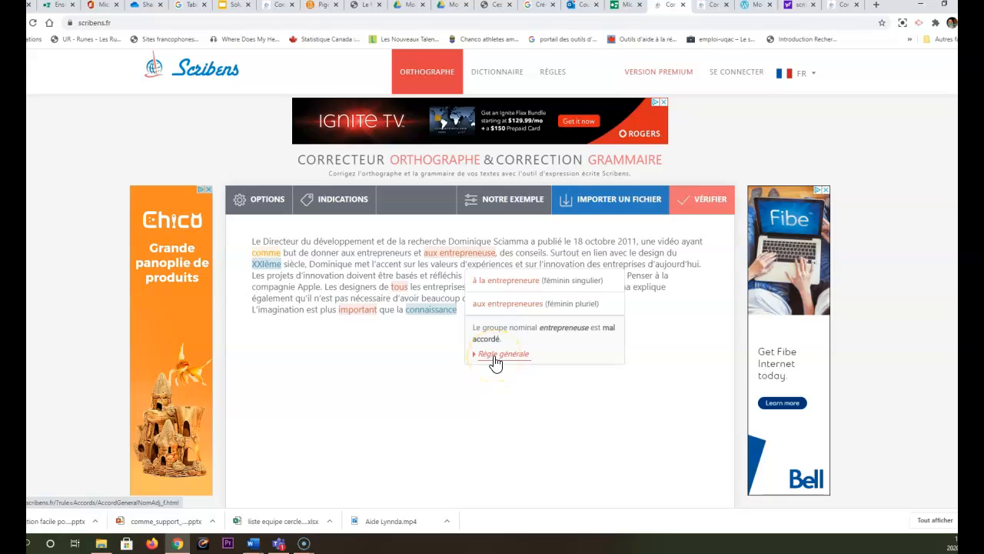
pyautogui.click(507, 304)
pyautogui.click(437, 300)
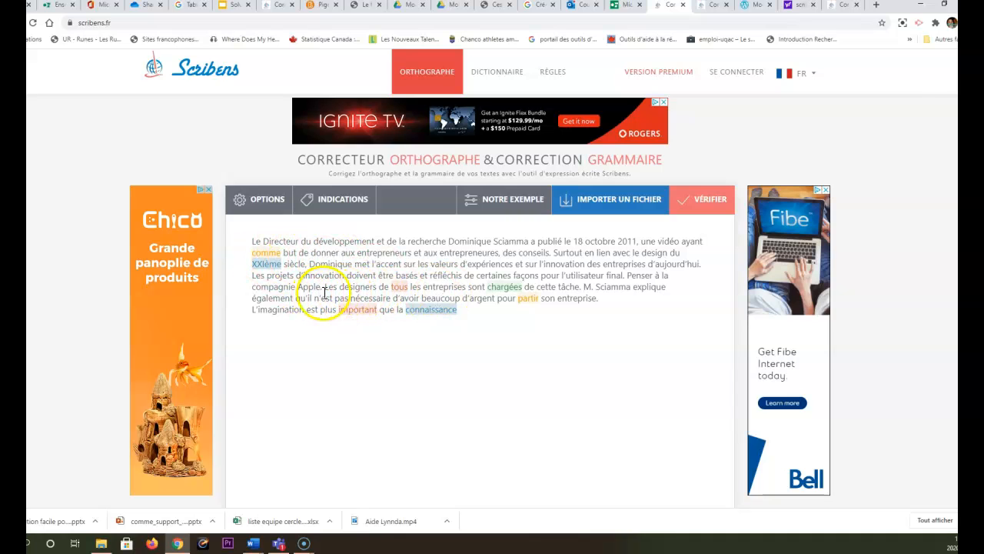
# Replace "tous" with "toutes" before "les entreprises" and "important" with "importante" in the last sentence
pyautogui.click(400, 286)
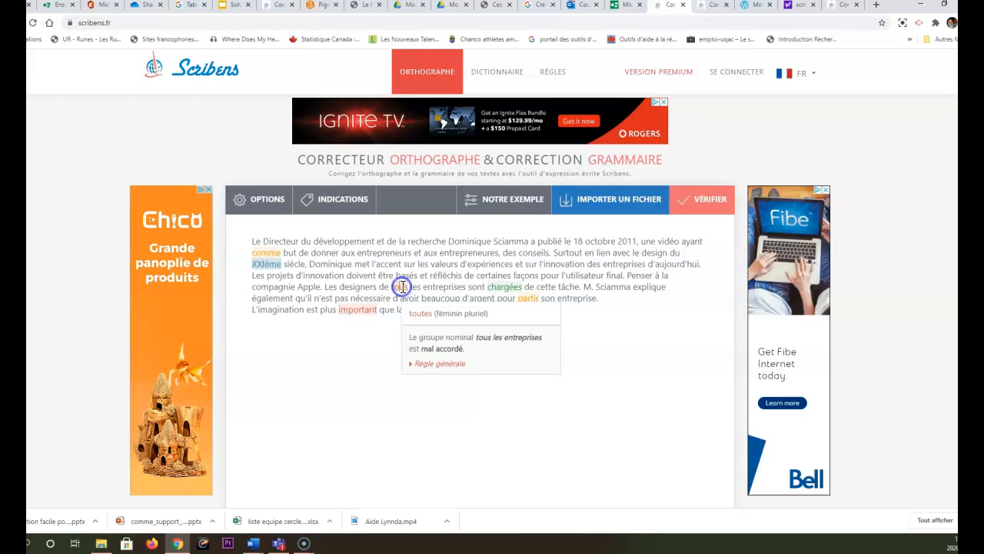
pyautogui.click(428, 319)
pyautogui.click(351, 311)
pyautogui.click(379, 344)
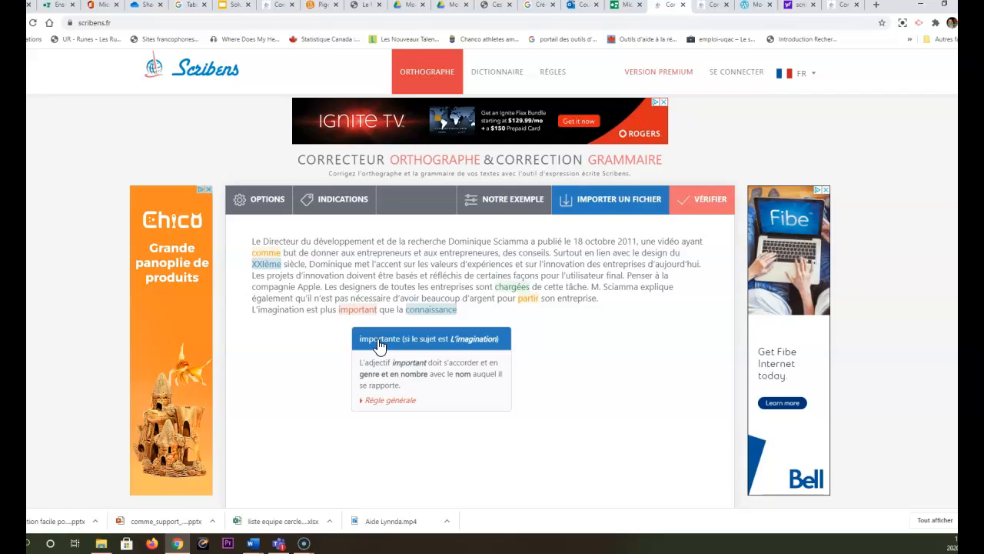
pyautogui.click(379, 340)
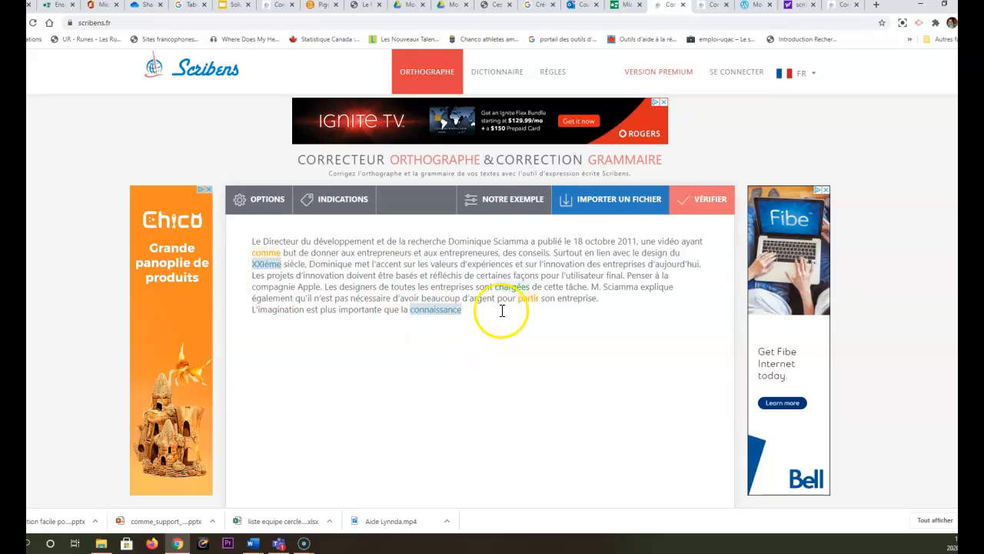
# Correct the participle "chargées" to "chargés" and the ordinal "XXIème" to "XXIe" using the suggestions
pyautogui.click(511, 288)
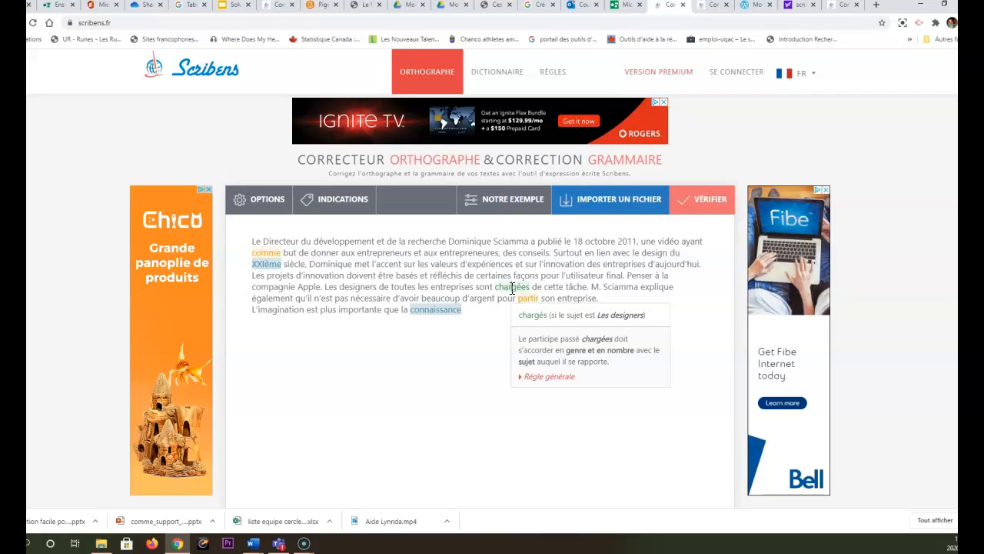
pyautogui.click(555, 322)
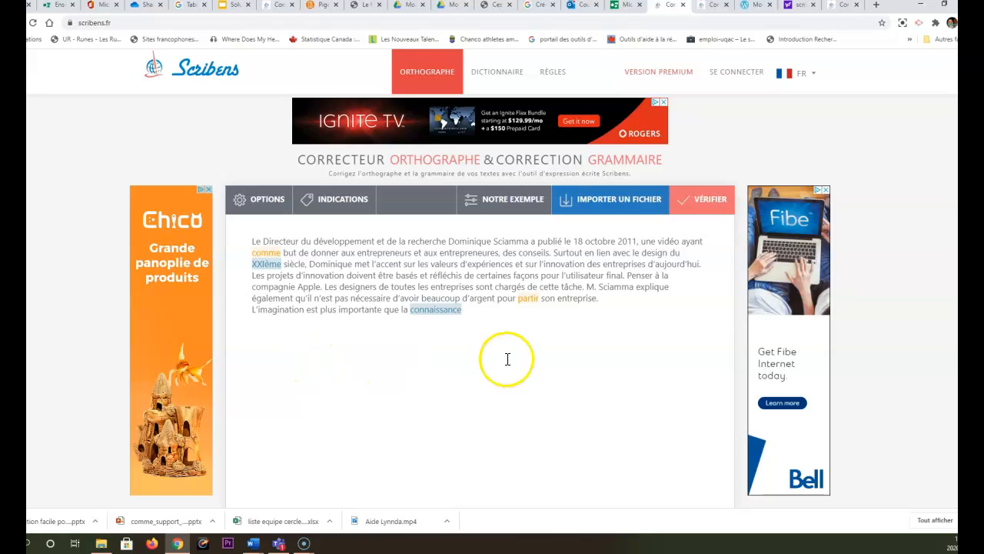
pyautogui.click(267, 264)
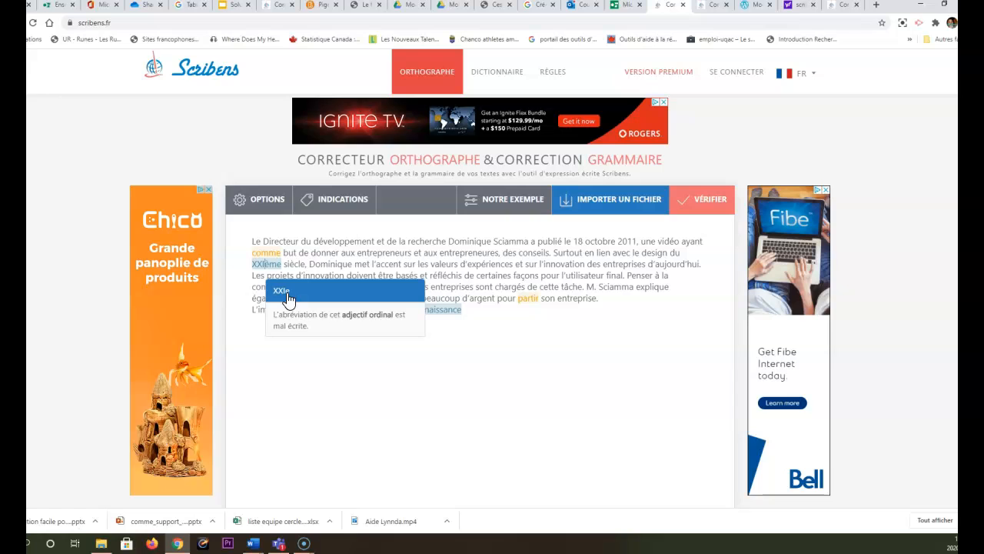
pyautogui.click(287, 297)
# Add the missing final period after "connaissance" and replace "comme" with "pour" before "but de donner"
pyautogui.click(439, 308)
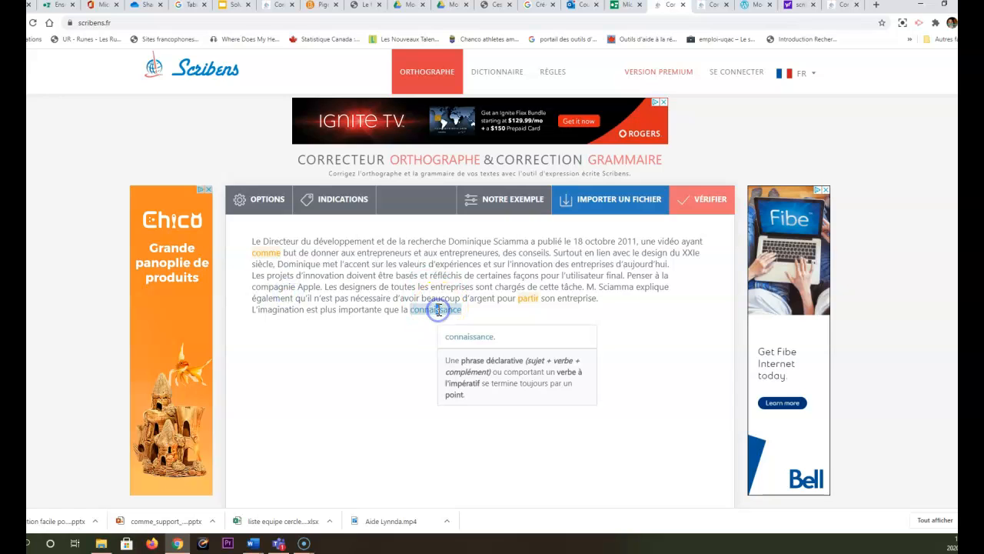
pyautogui.click(477, 338)
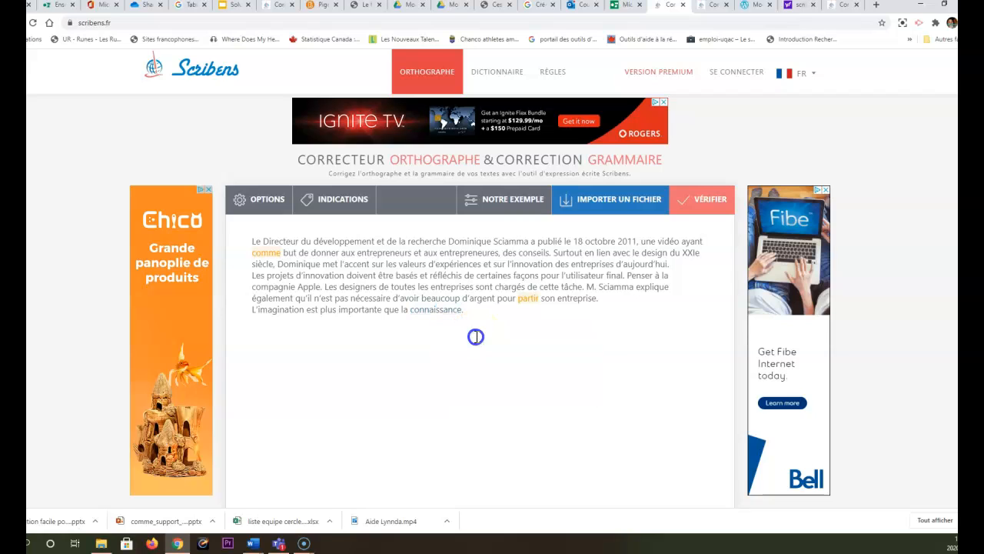
pyautogui.click(267, 255)
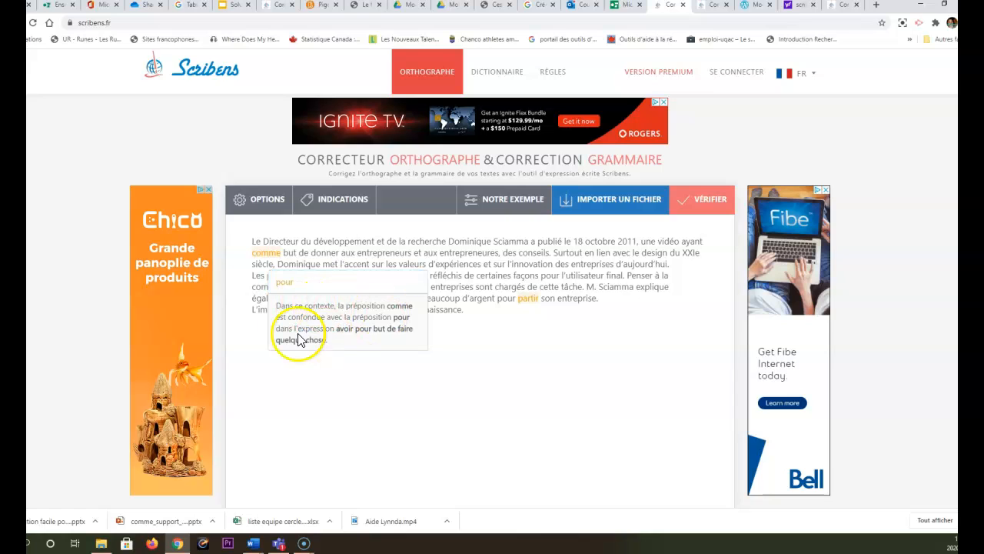
pyautogui.click(287, 286)
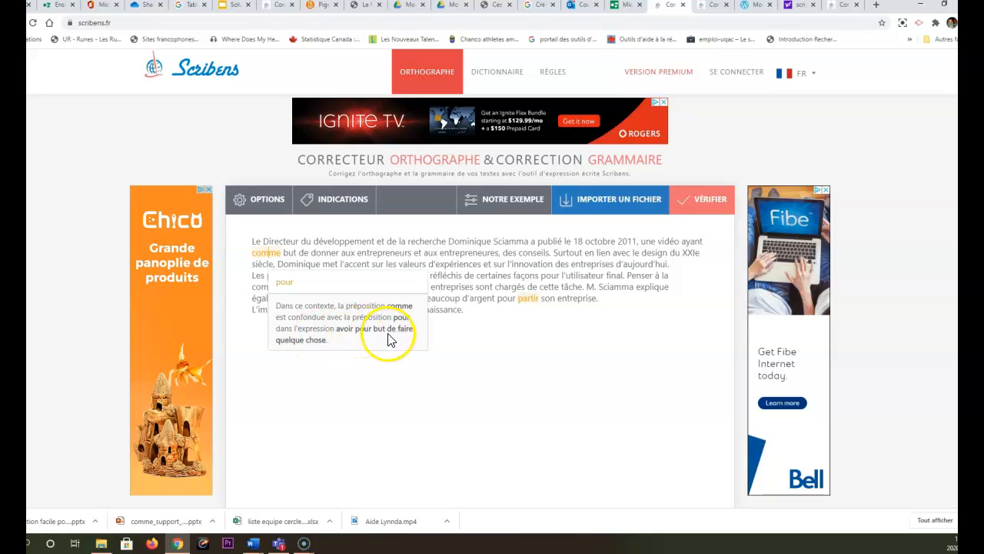
pyautogui.click(284, 286)
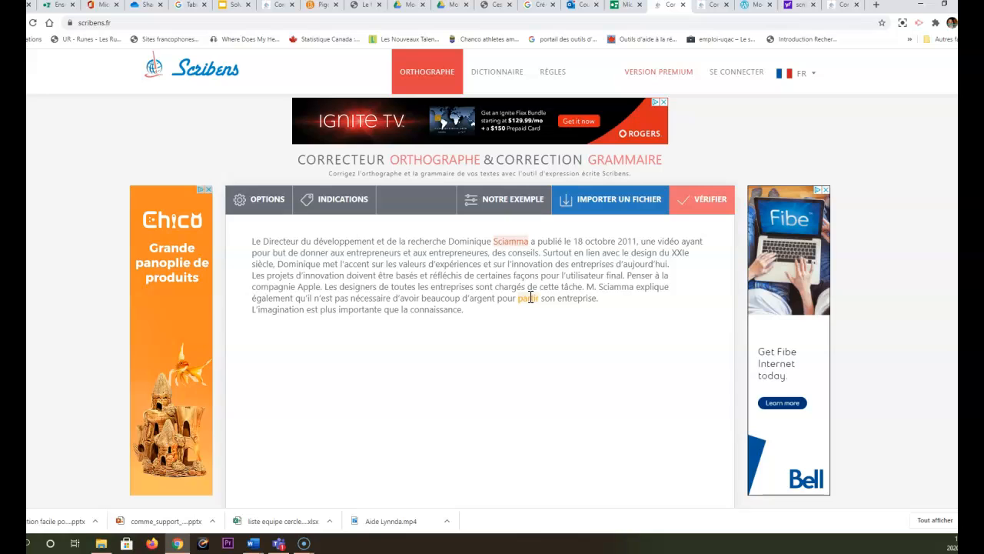
# Check the suggestion for "partir" before "son entreprise", but replace the verb with "démarrer" instead
pyautogui.click(529, 298)
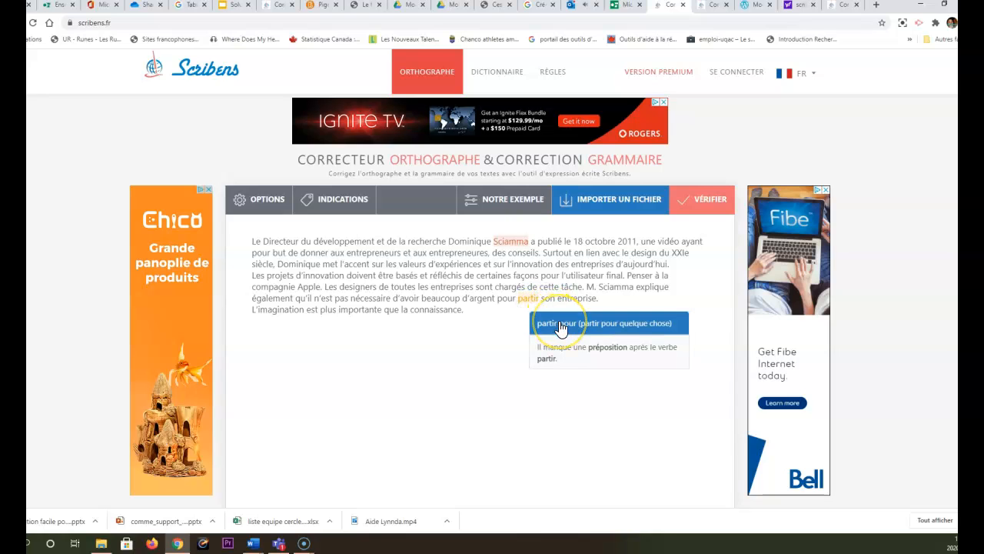
pyautogui.click(560, 324)
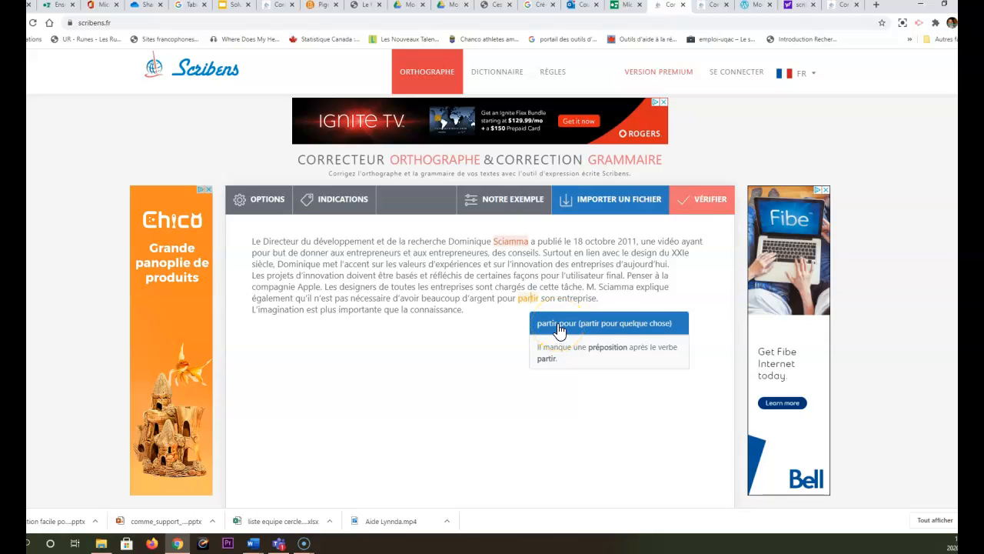
pyautogui.click(533, 296)
pyautogui.click(531, 297)
pyautogui.click(493, 326)
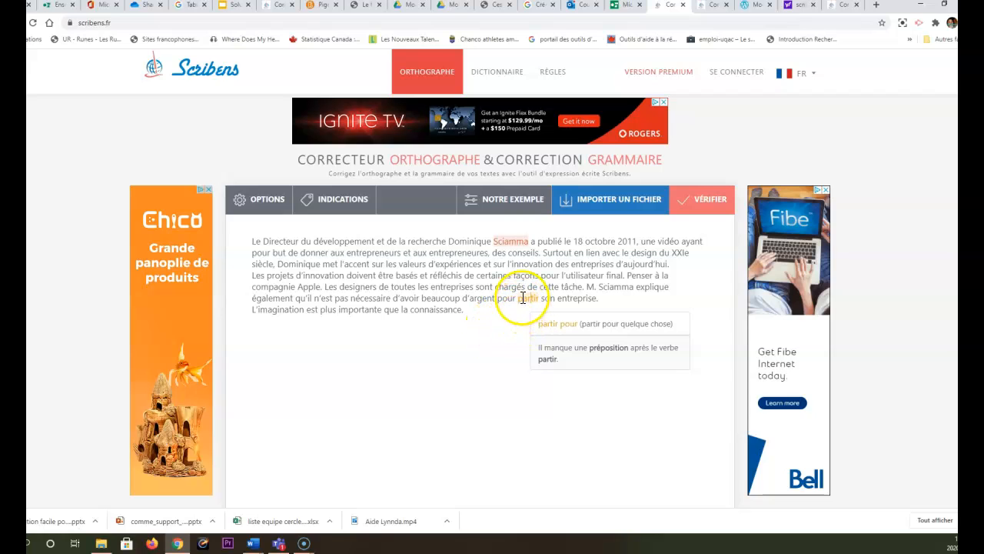
pyautogui.click(518, 298)
pyautogui.write('démarrer')
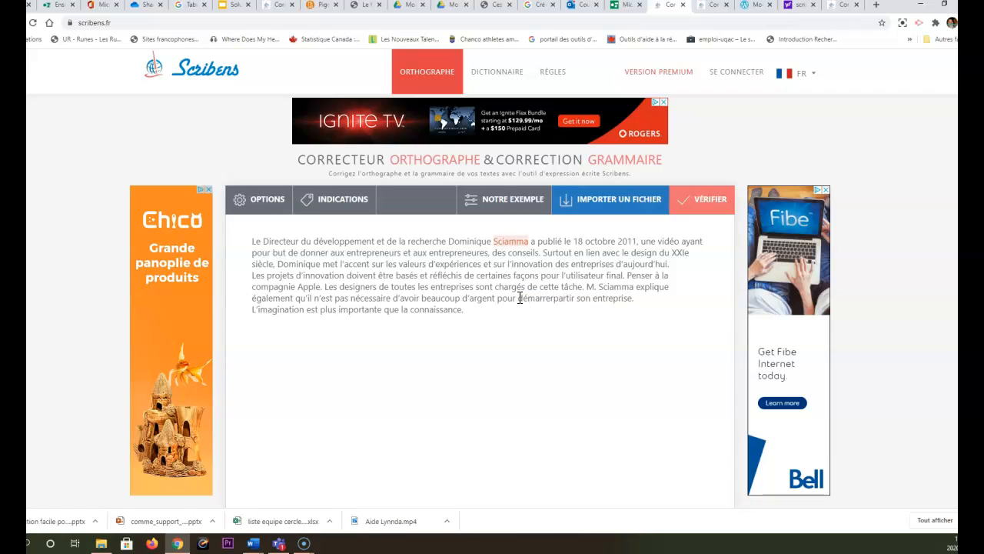
pyautogui.press('Delete')
pyautogui.press('Delete')
pyautogui.press('Delete')
pyautogui.press('Delete')
pyautogui.press('Delete')
pyautogui.press('Delete')
pyautogui.click(636, 306)
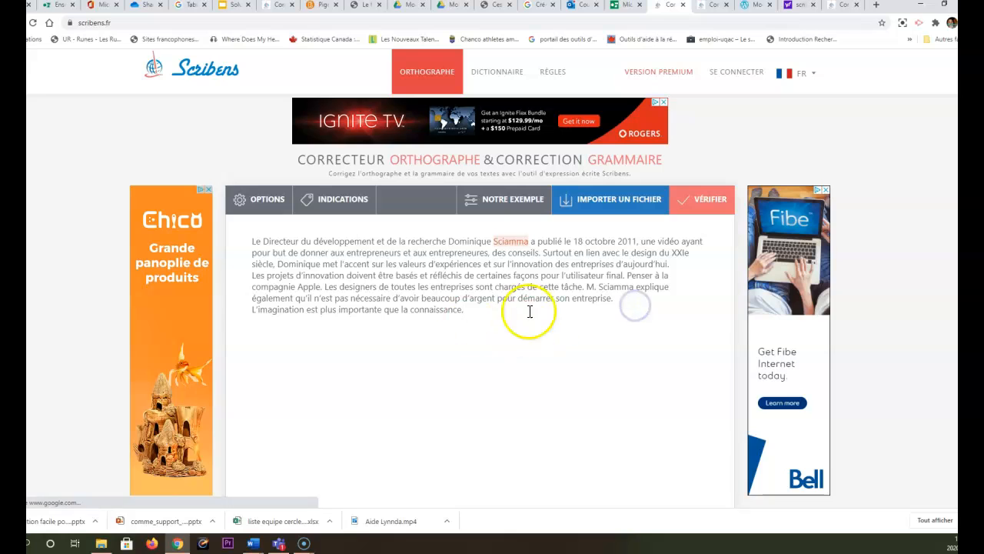
# Change "Directeur" to lowercase "directeur" and set off the director's name with commas in the first sentence
pyautogui.click(269, 240)
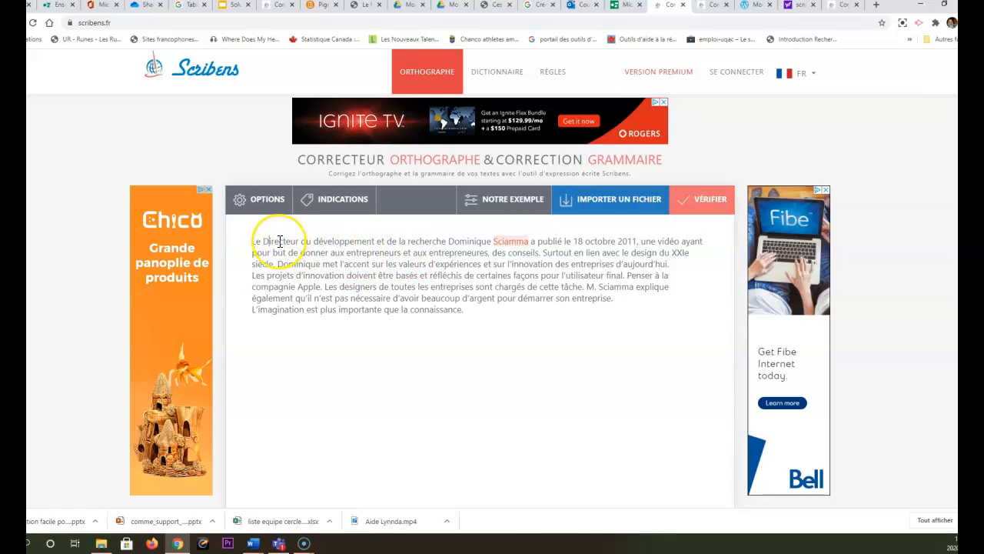
pyautogui.press('BackSpace')
pyautogui.write('d')
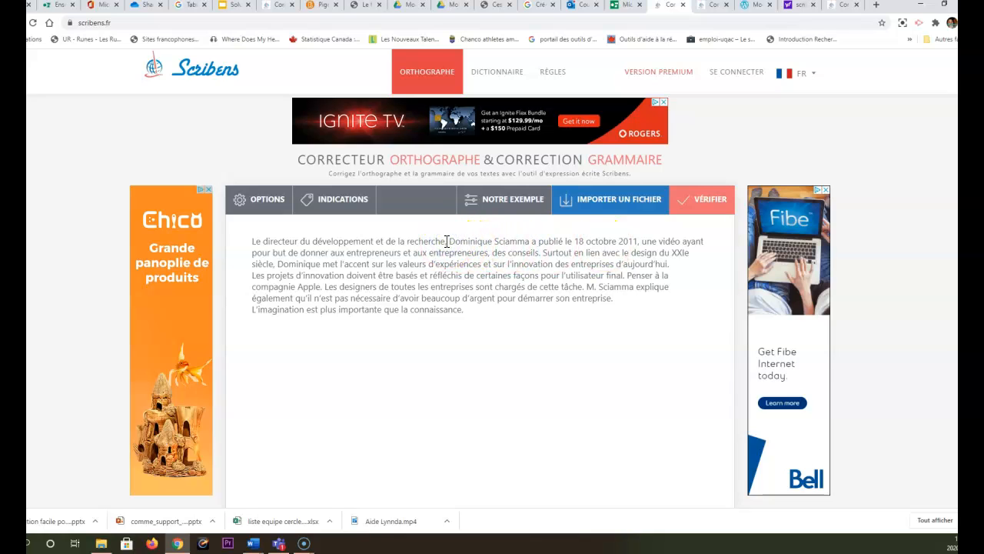
pyautogui.write(',')
pyautogui.click(530, 241)
pyautogui.write(',')
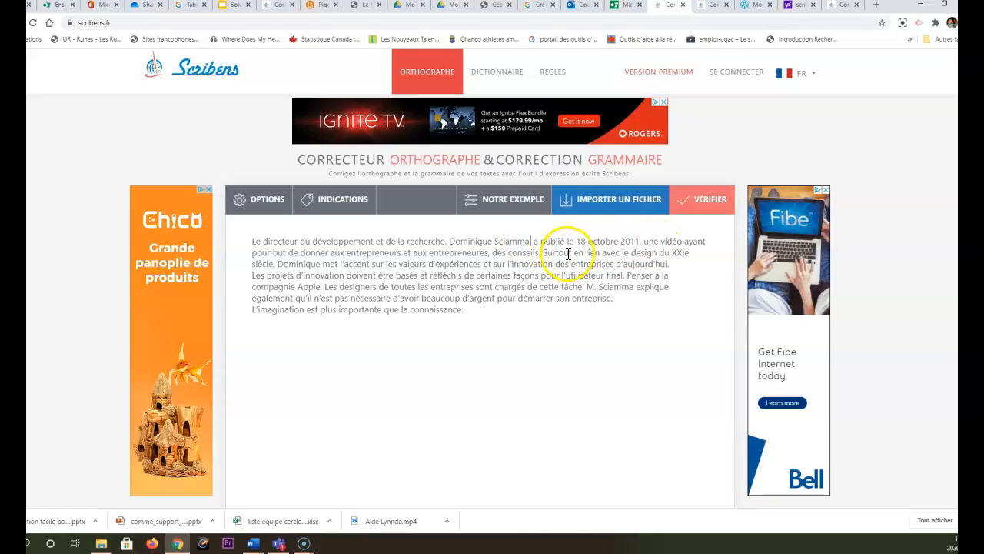
# Remove the commas after "2011" and after "entrepreneures" in the first sentence
pyautogui.click(639, 241)
pyautogui.press('BackSpace')
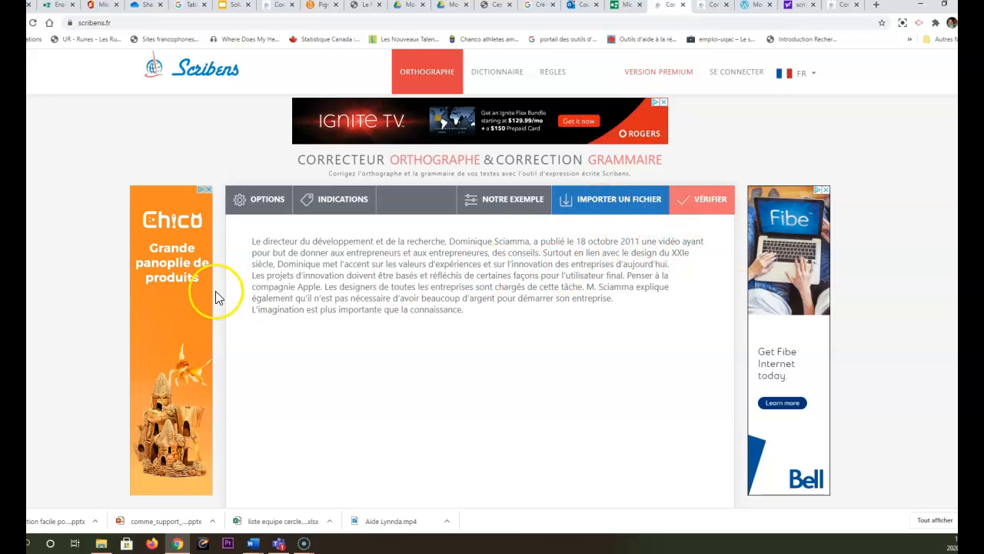
pyautogui.click(491, 253)
pyautogui.press('BackSpace')
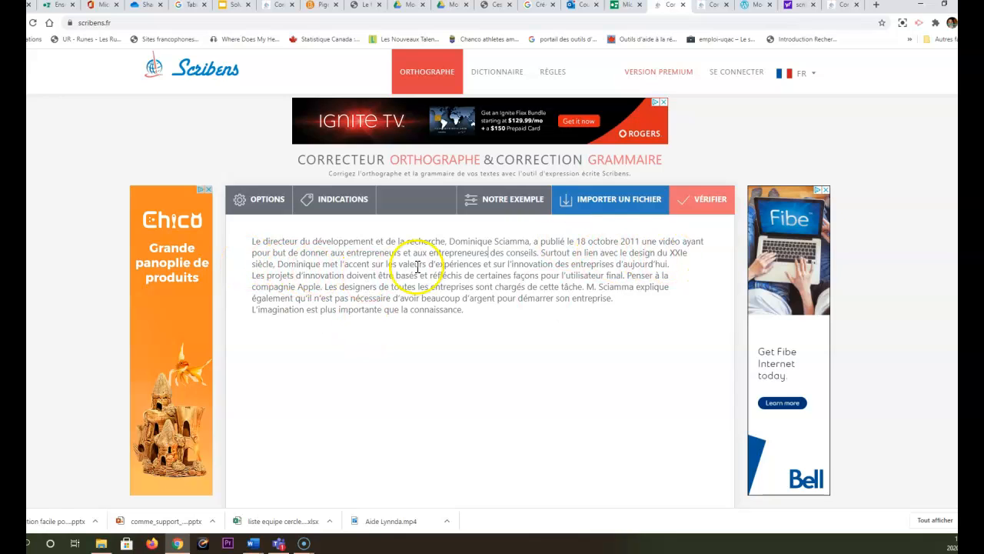
pyautogui.moveTo(575, 266); pyautogui.dragTo(655, 259)
pyautogui.click(654, 270)
pyautogui.click(491, 315)
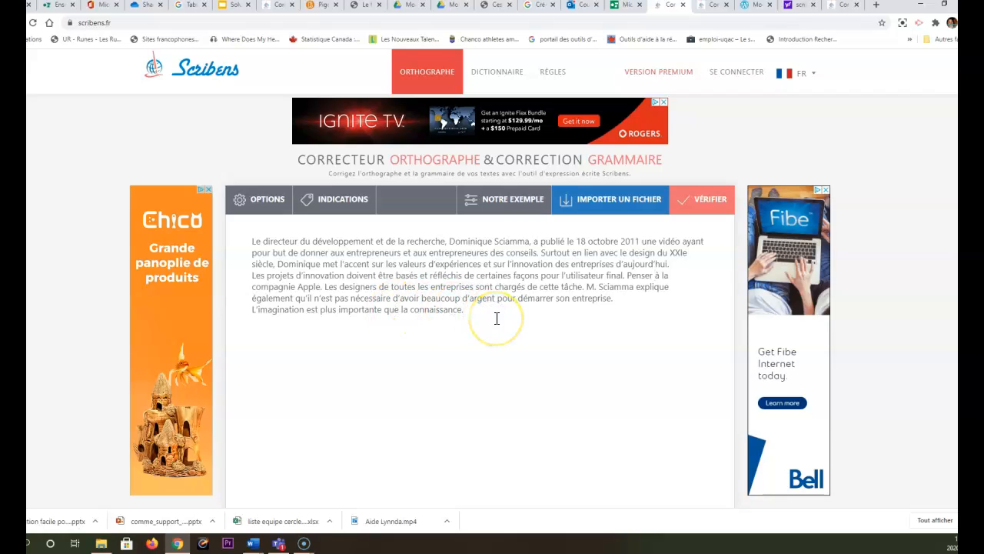
pyautogui.doubleClick(496, 318)
# Switch to the Google Slides presentation and open the "Conclusion" slide with the 100 % heading
pyautogui.click(230, 7)
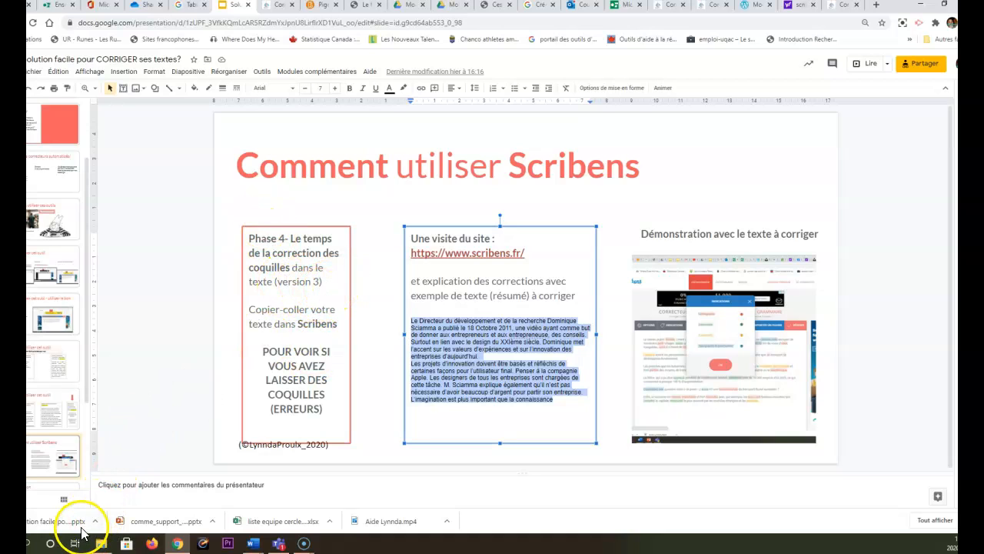
pyautogui.moveTo(84, 381); pyautogui.dragTo(89, 440)
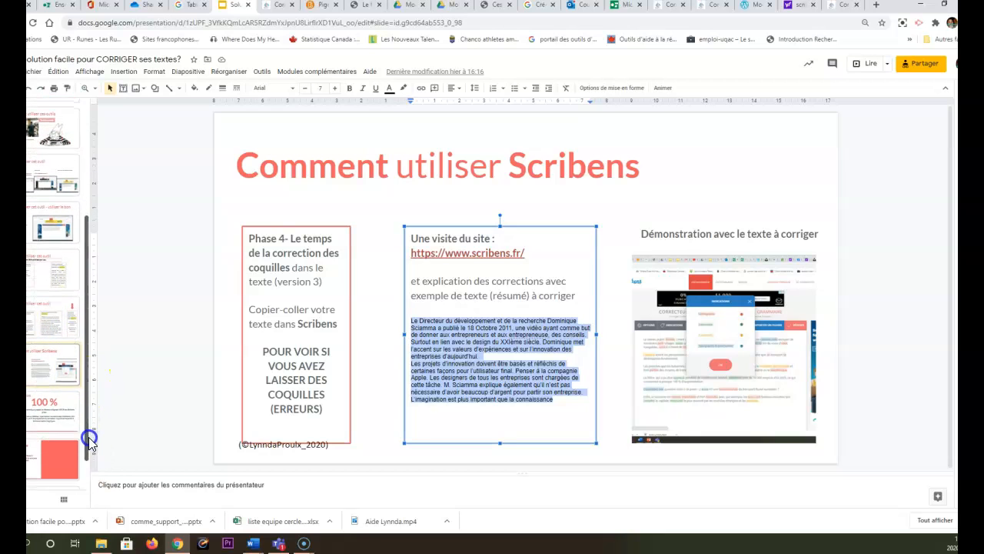
pyautogui.click(65, 405)
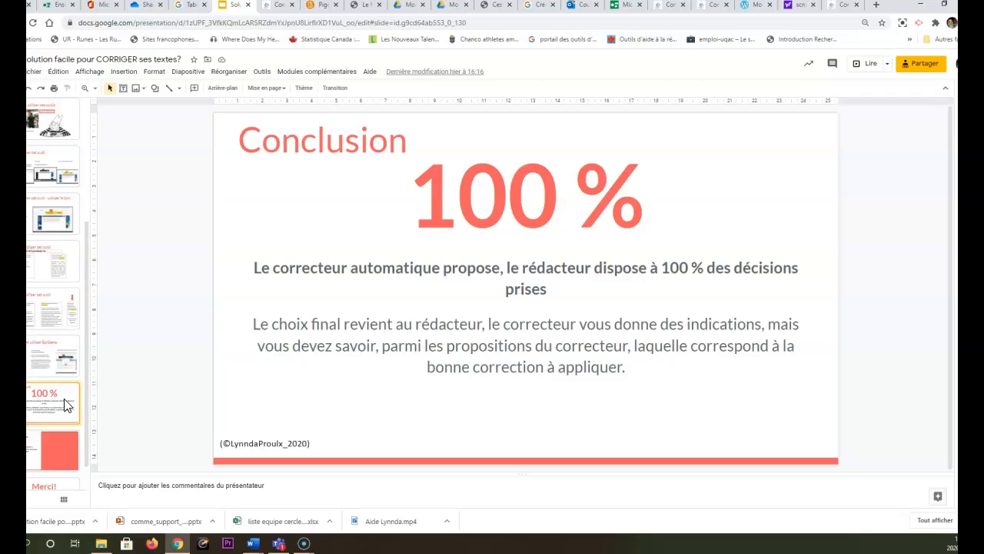